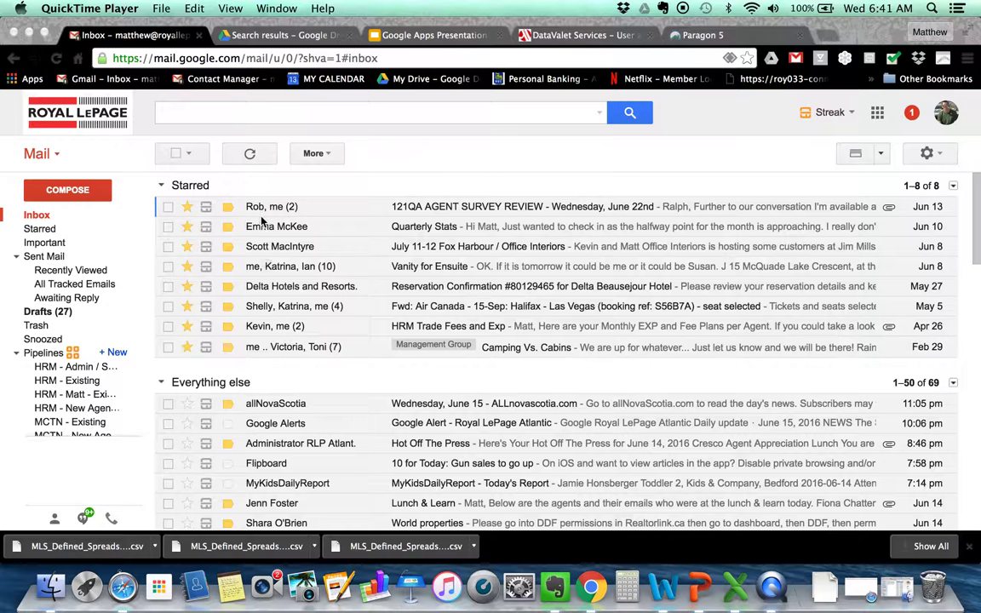
Set the Inbox type to Default in Gmail's Inbox settings and save the change.
scroll(281, 306, "down", 3)
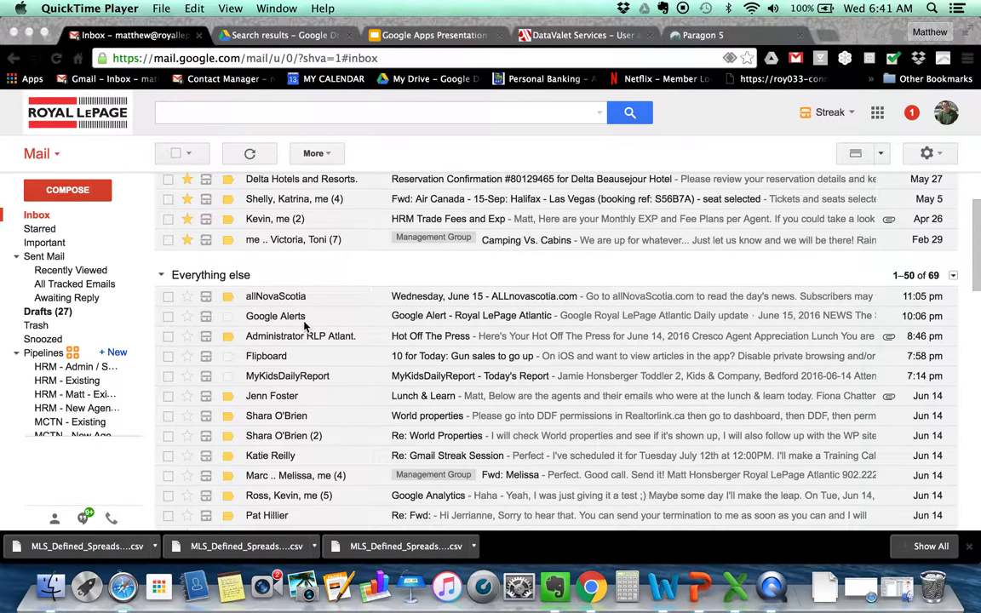
scroll(253, 412, "up", 3)
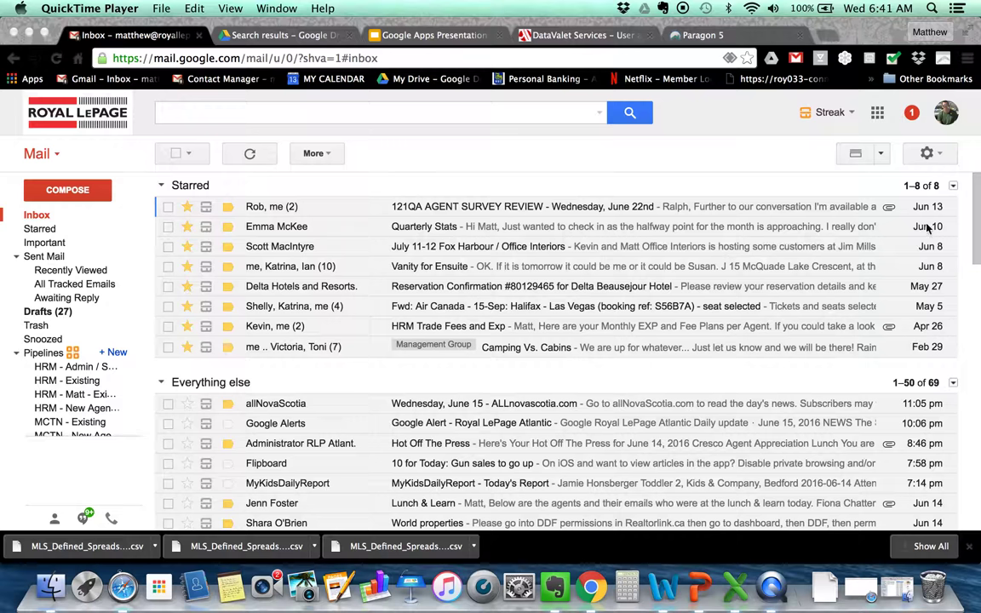
left_click(939, 154)
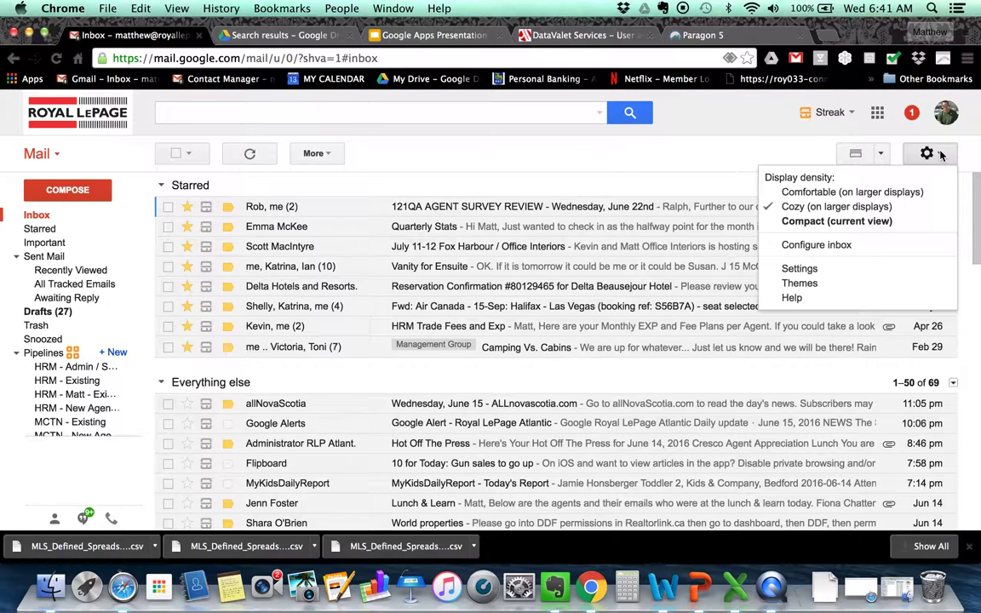
left_click(800, 269)
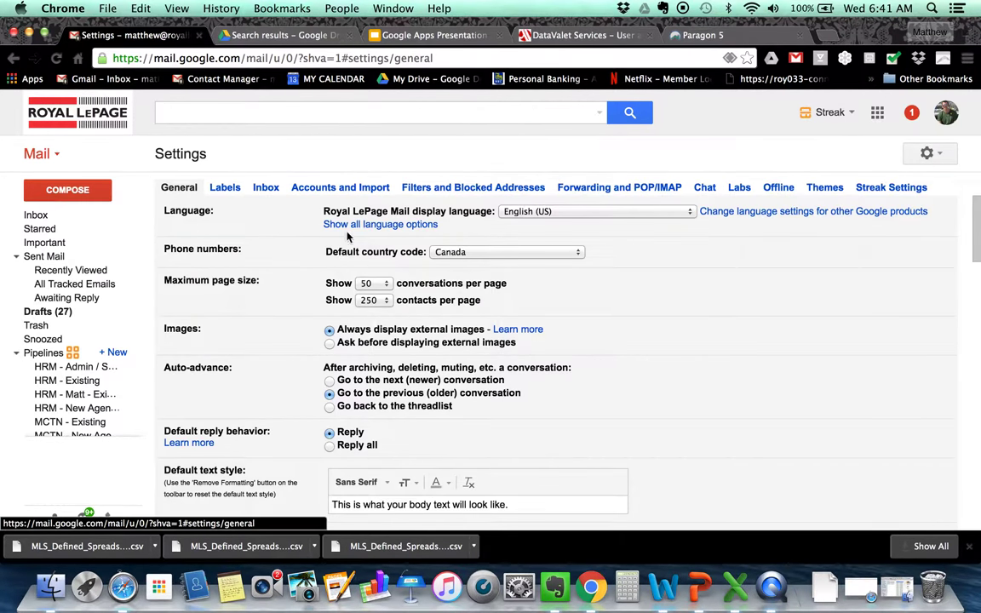
left_click(264, 189)
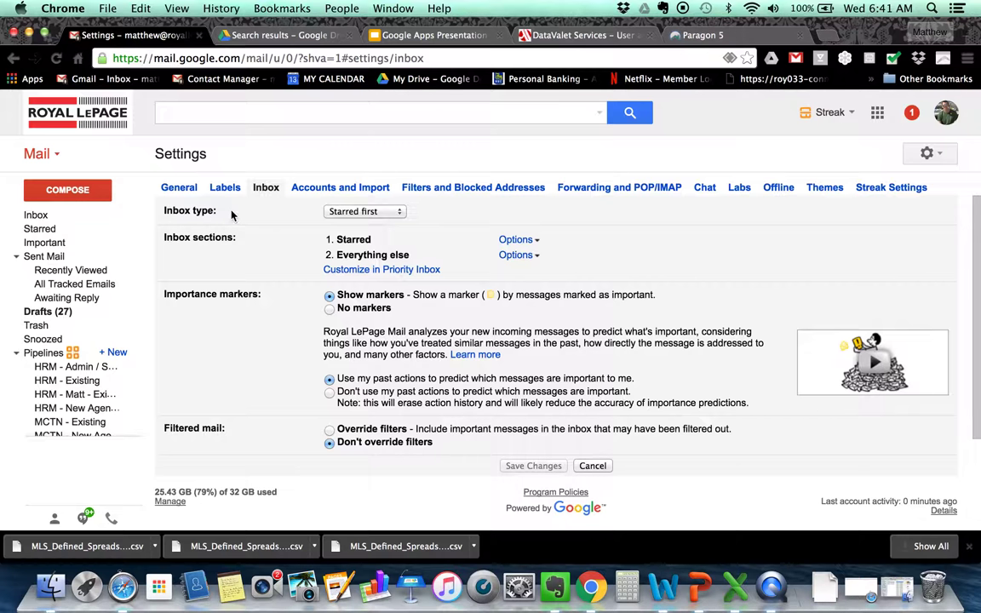
left_click(400, 214)
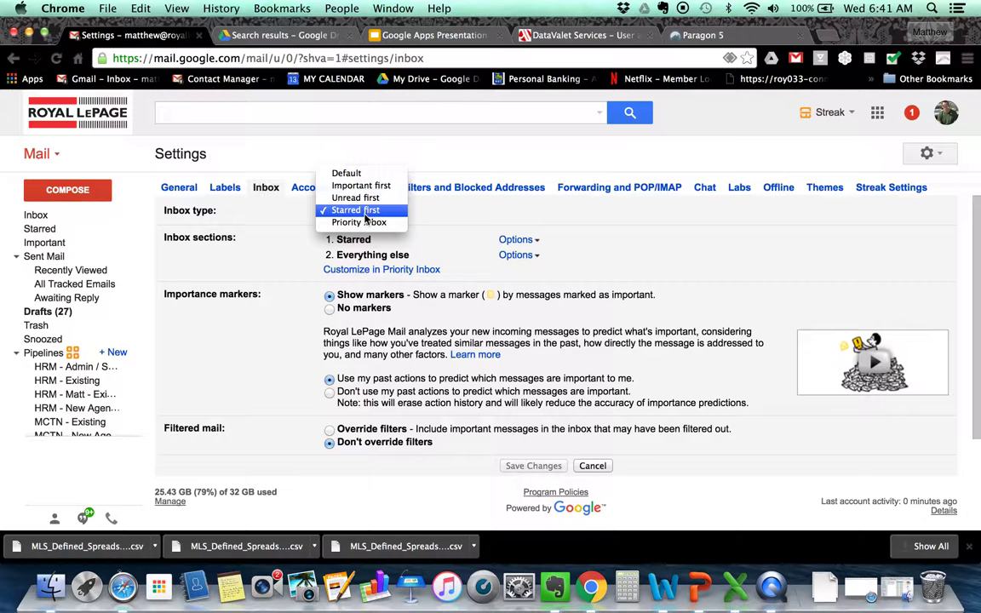
left_click(359, 175)
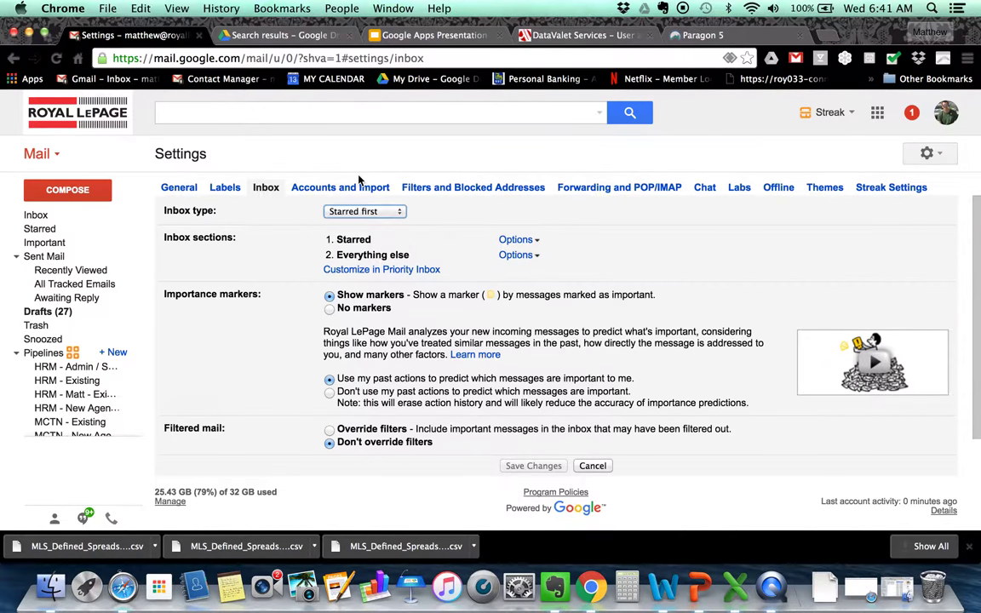
scroll(476, 366, "down", 10)
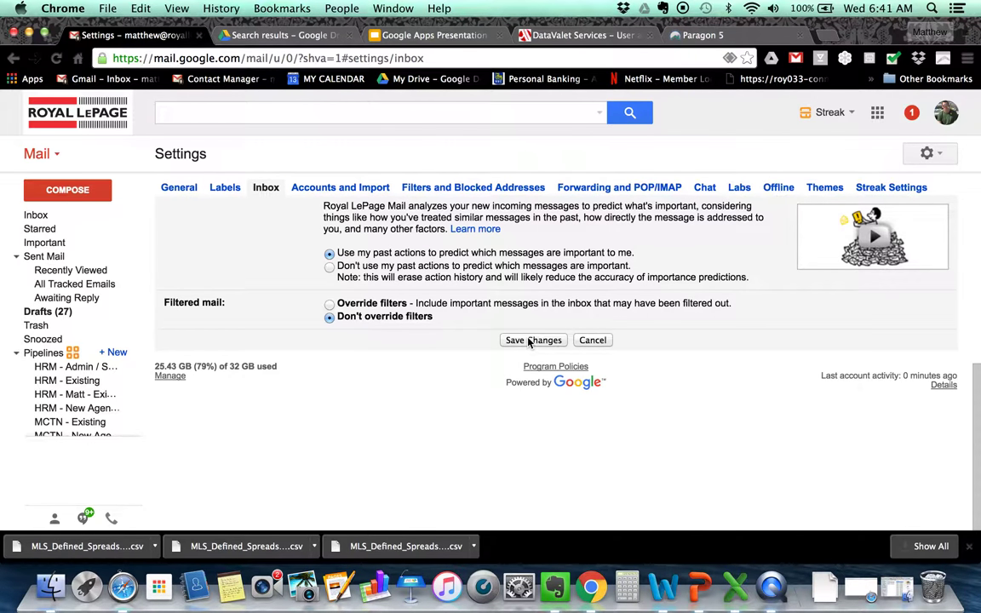
left_click(533, 340)
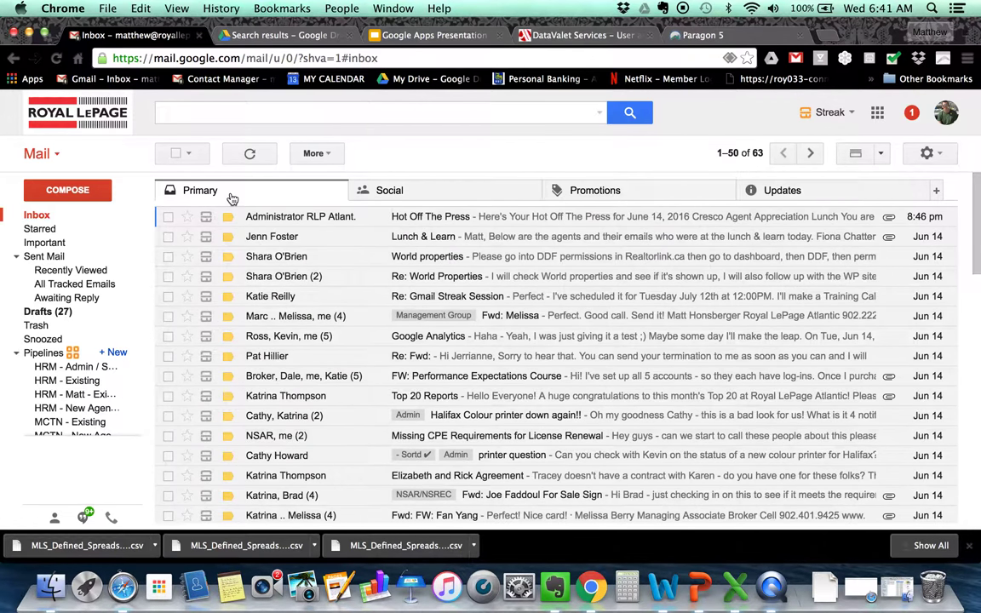
Scroll through the Primary tab's messages, then view the empty Social category.
scroll(340, 409, "down", 10)
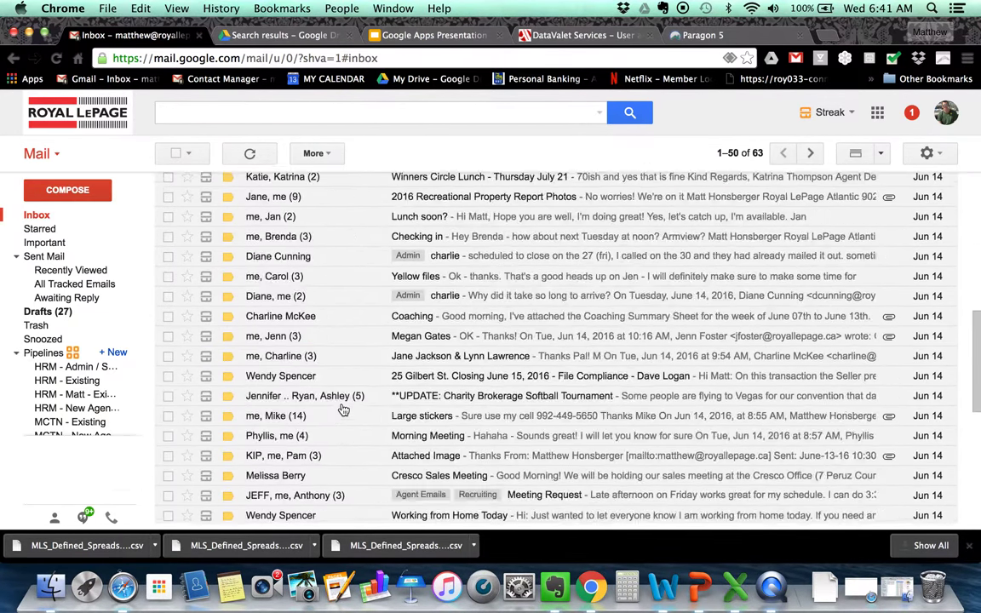
scroll(341, 410, "down", 5)
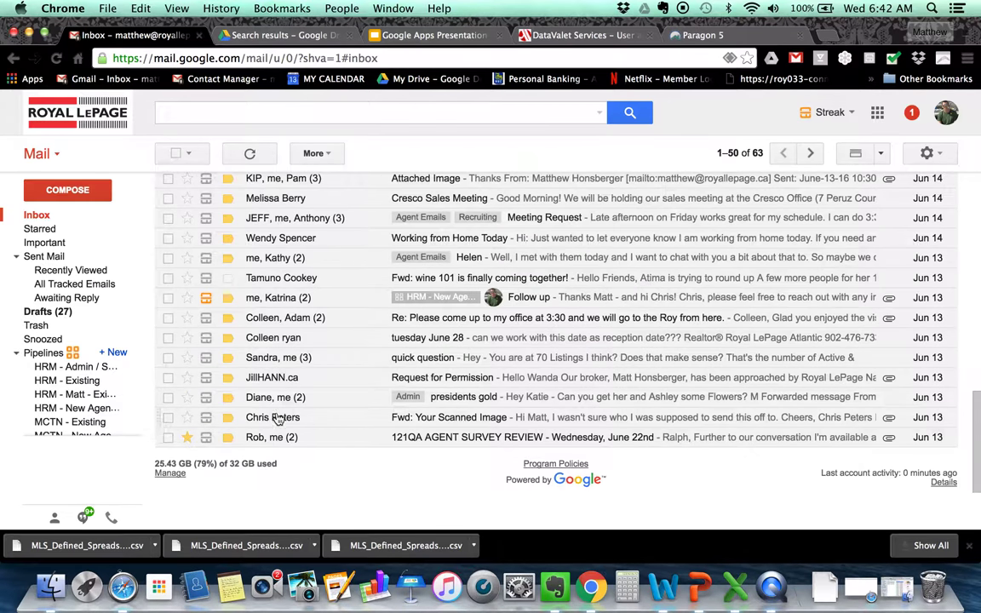
scroll(277, 417, "up", 15)
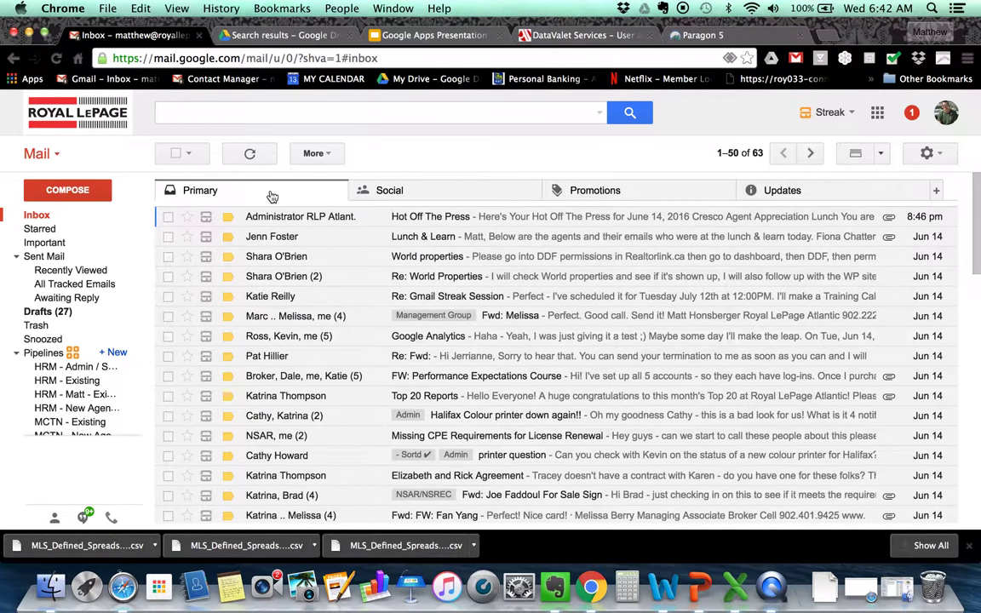
left_click(441, 191)
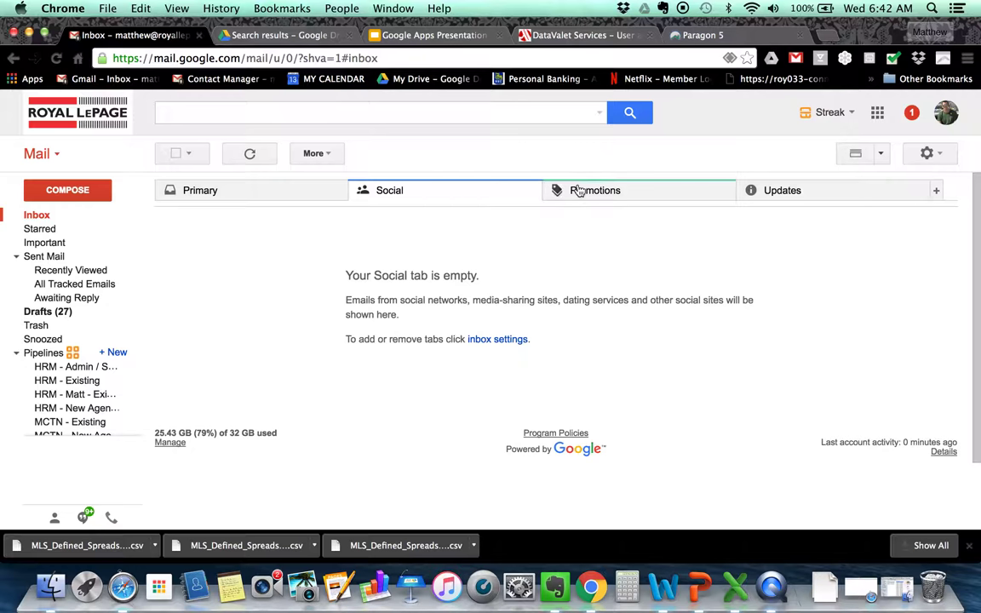
View the Promotions and Updates tabs, then return to the Primary tab.
left_click(615, 194)
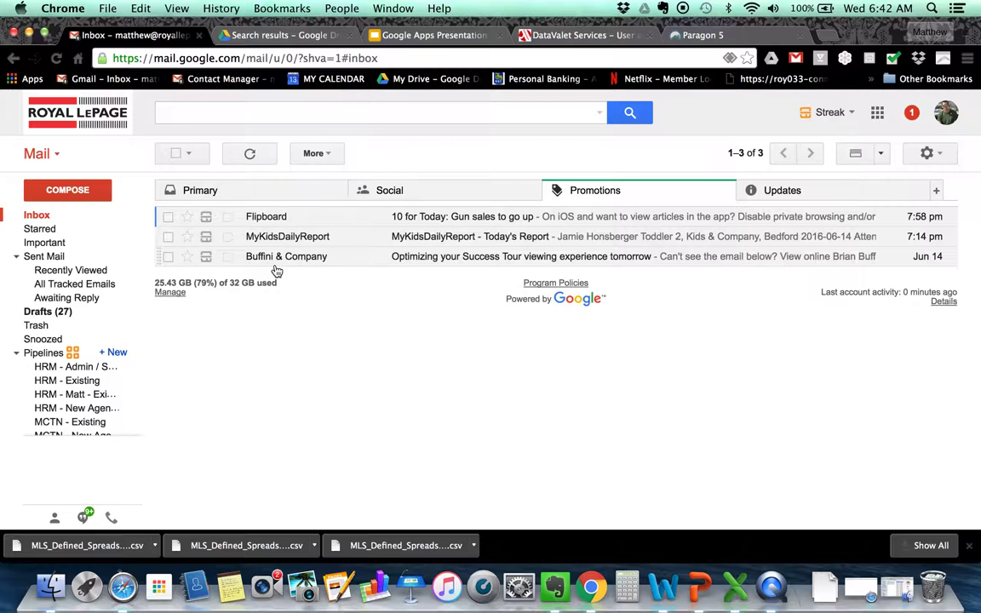
left_click(796, 194)
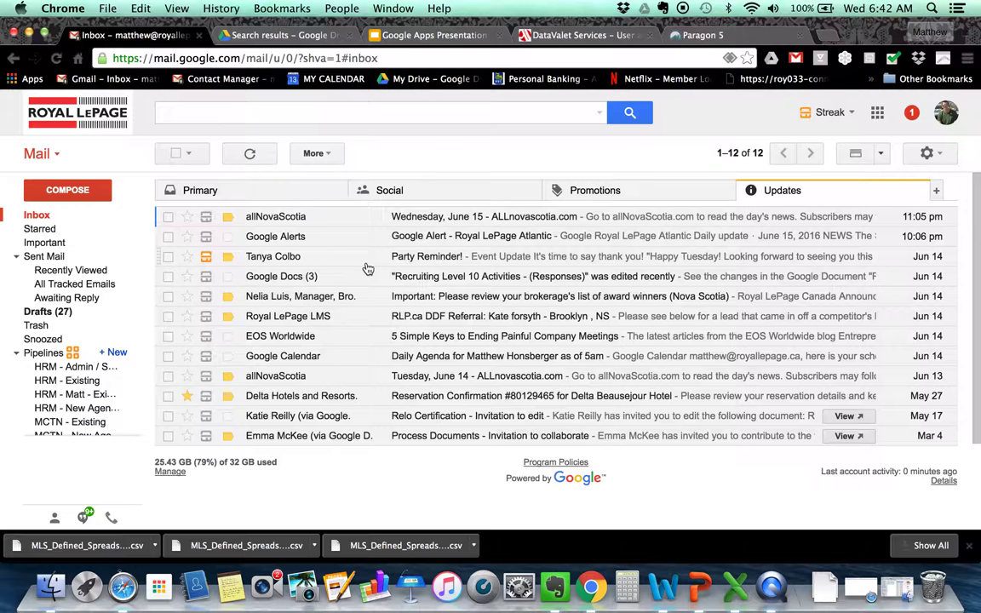
left_click(283, 194)
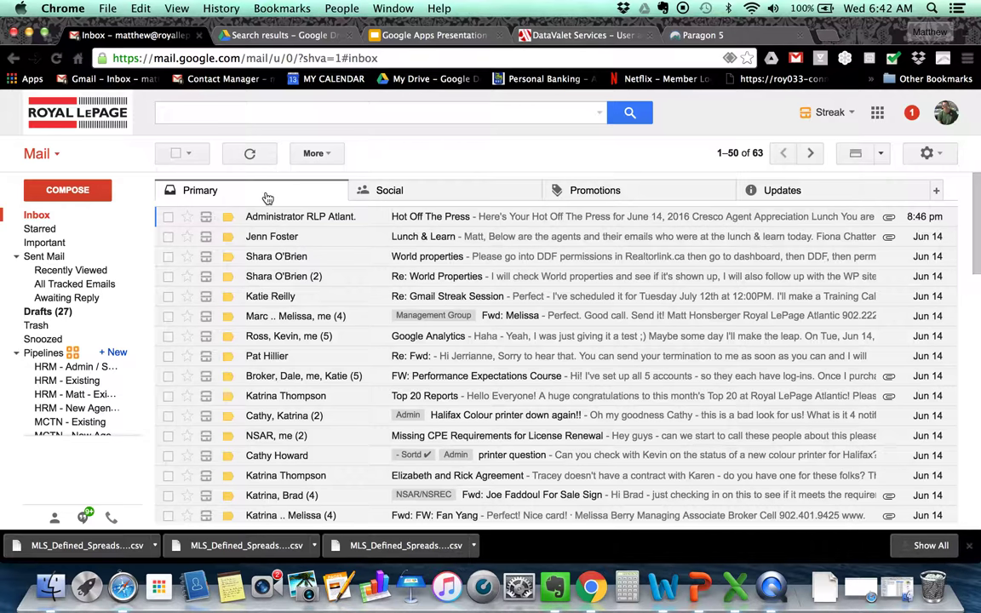
Change the Inbox type to Unread first in Settings and save it.
left_click(941, 156)
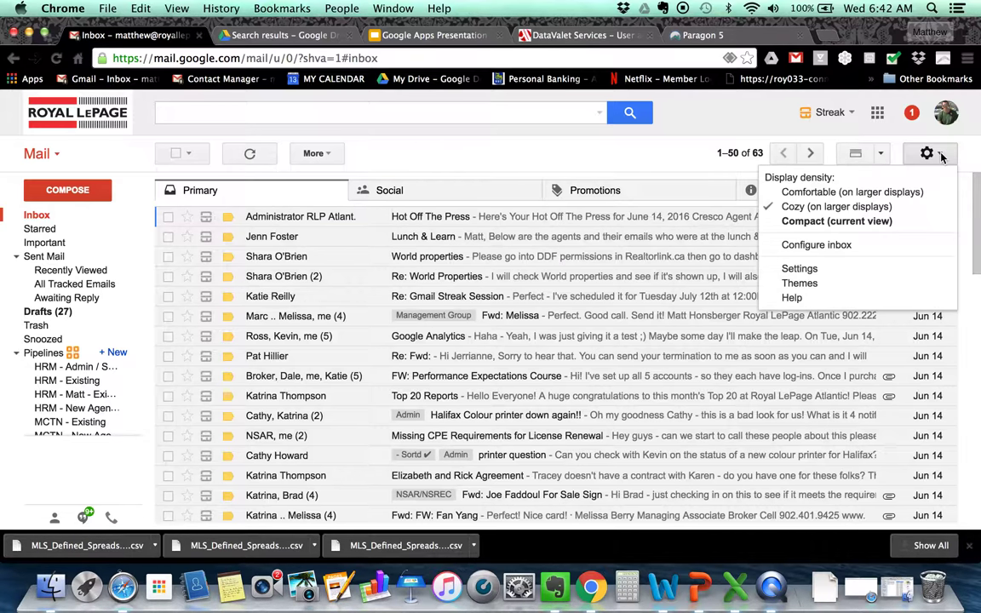
left_click(800, 269)
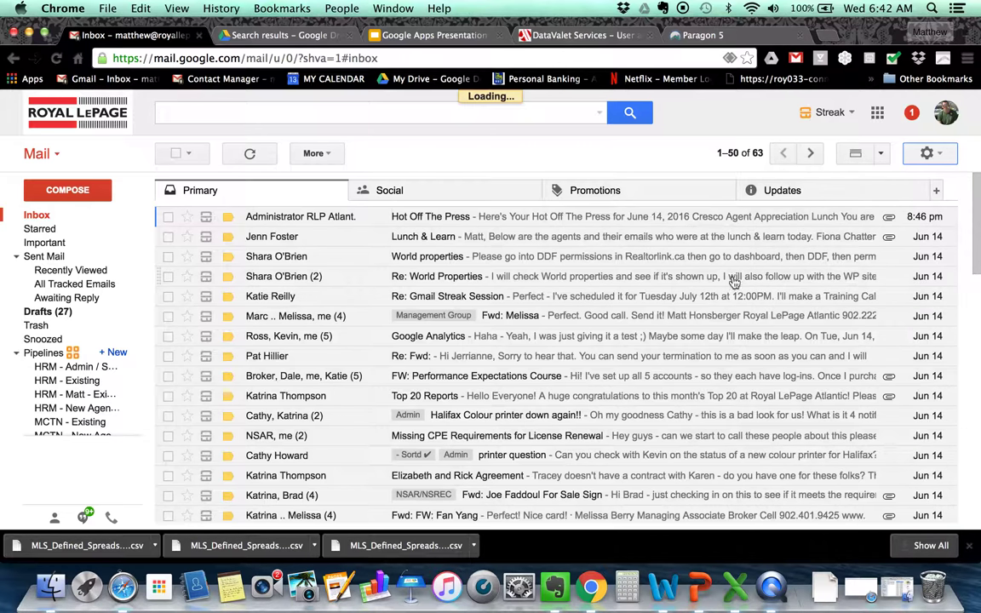
left_click(266, 188)
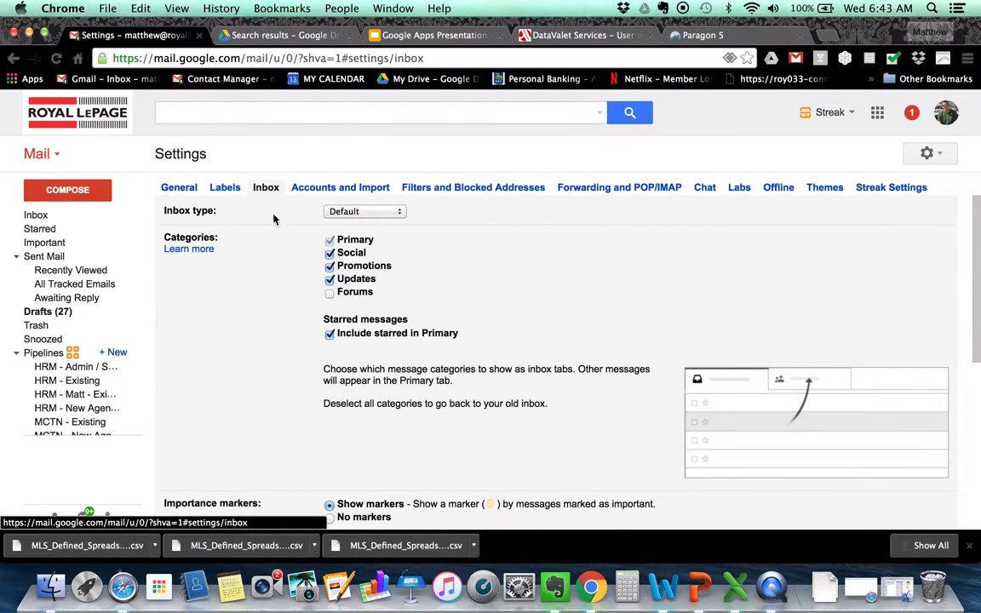
left_click(390, 214)
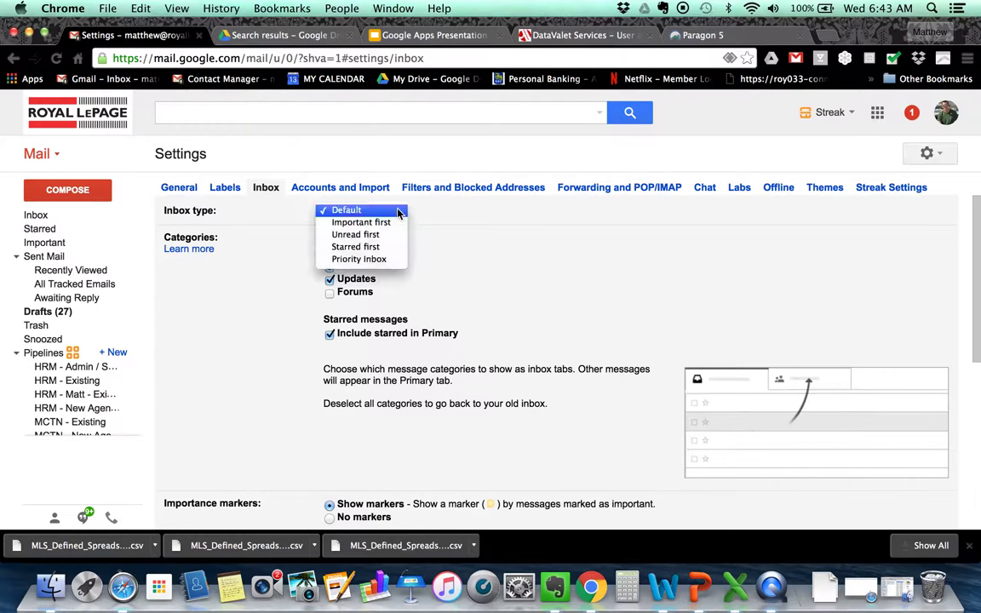
left_click(355, 236)
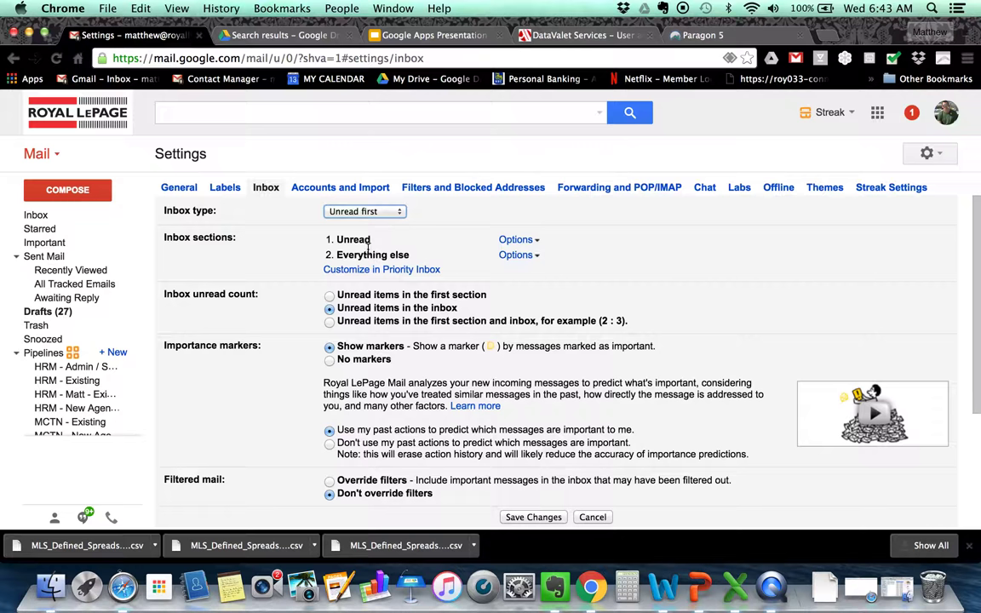
left_click(532, 517)
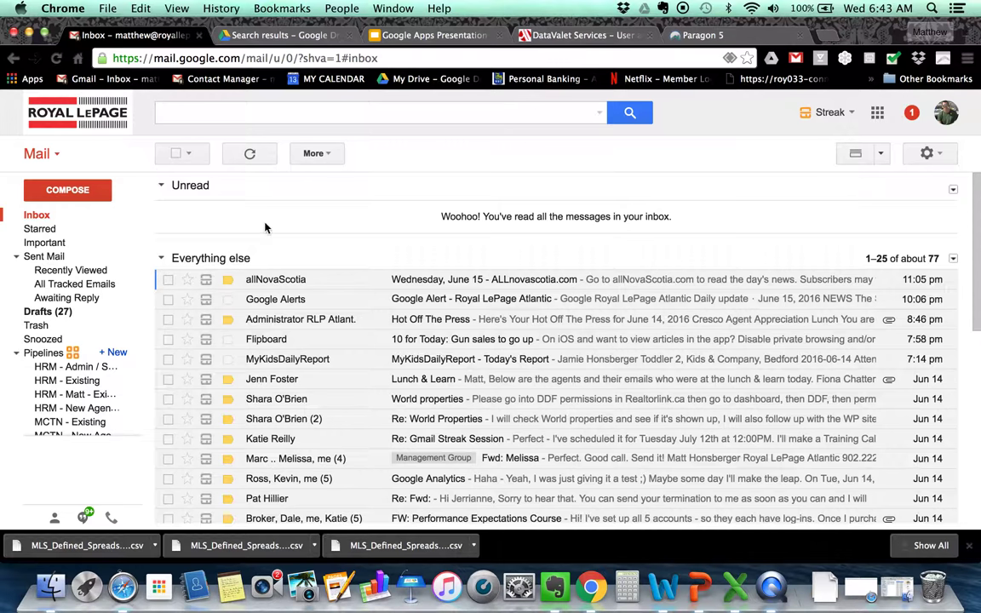
Switch the Inbox type back to Starred first in Settings and save it.
left_click(930, 153)
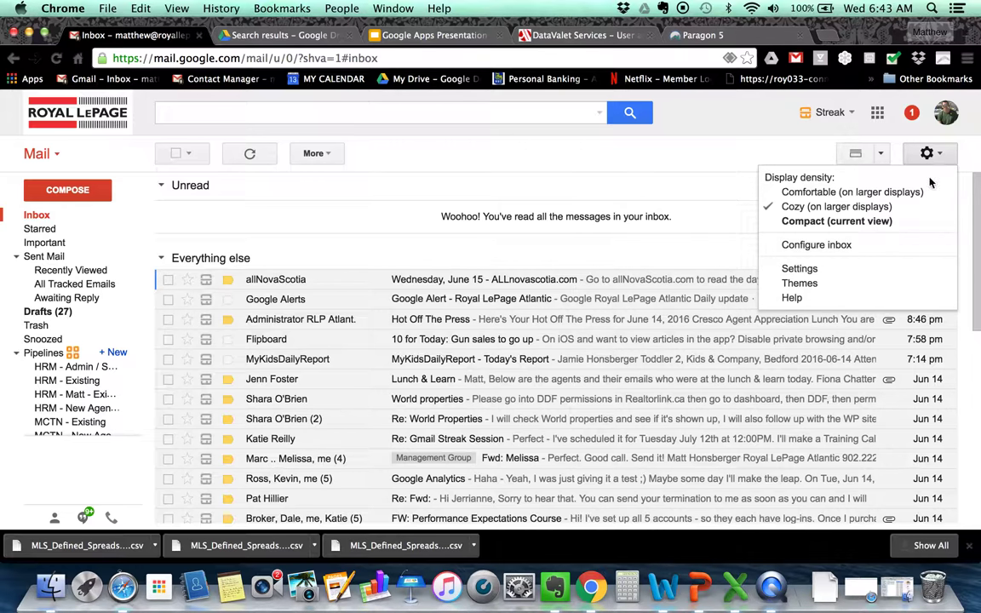
left_click(822, 274)
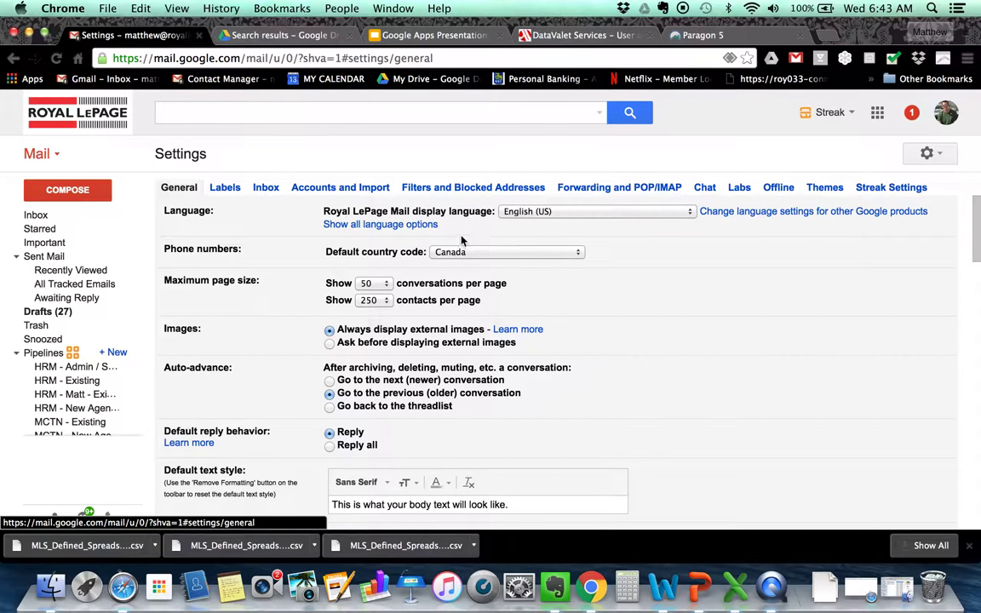
left_click(266, 189)
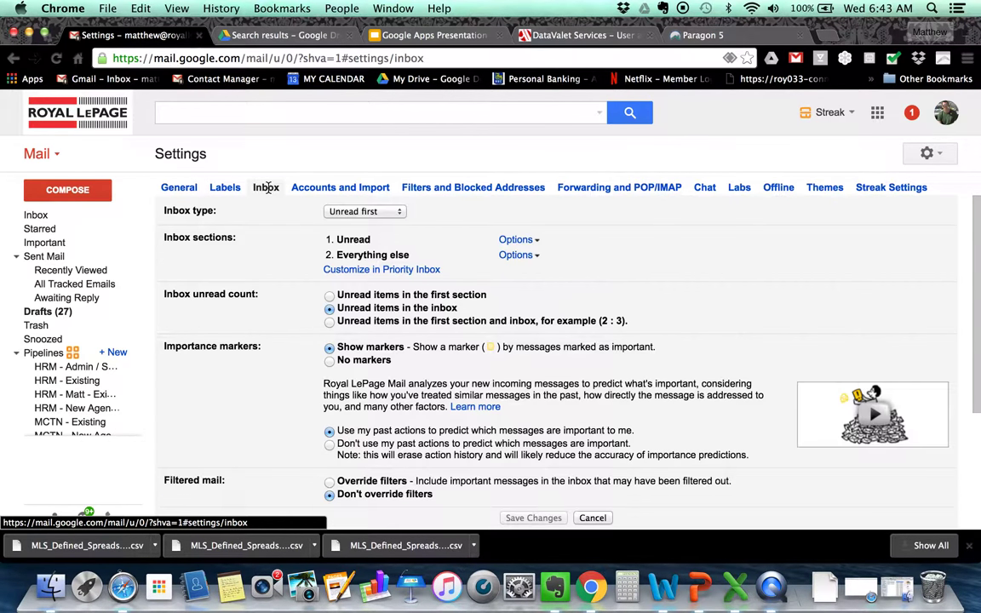
left_click(364, 211)
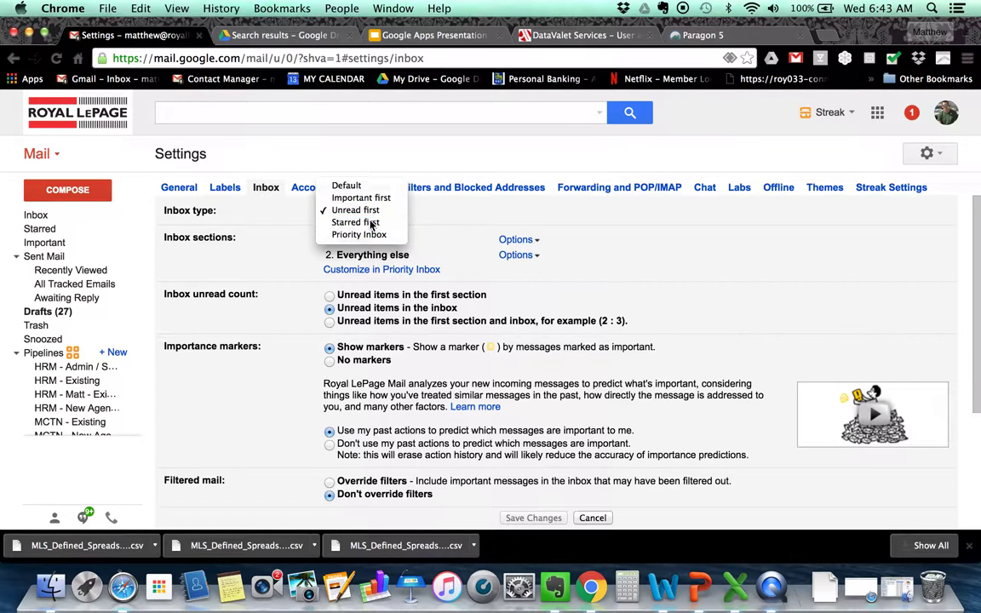
left_click(372, 221)
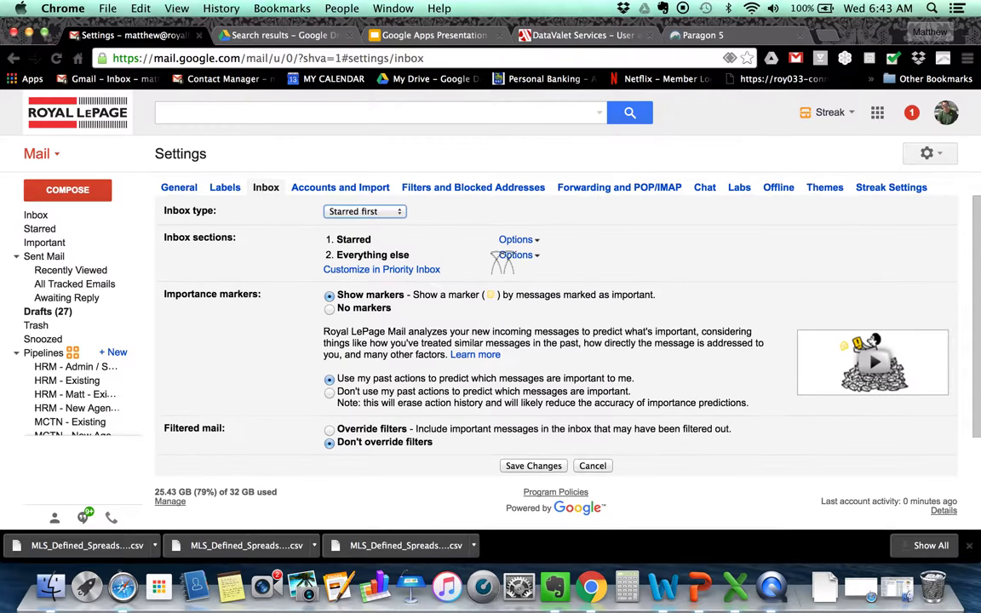
left_click(533, 465)
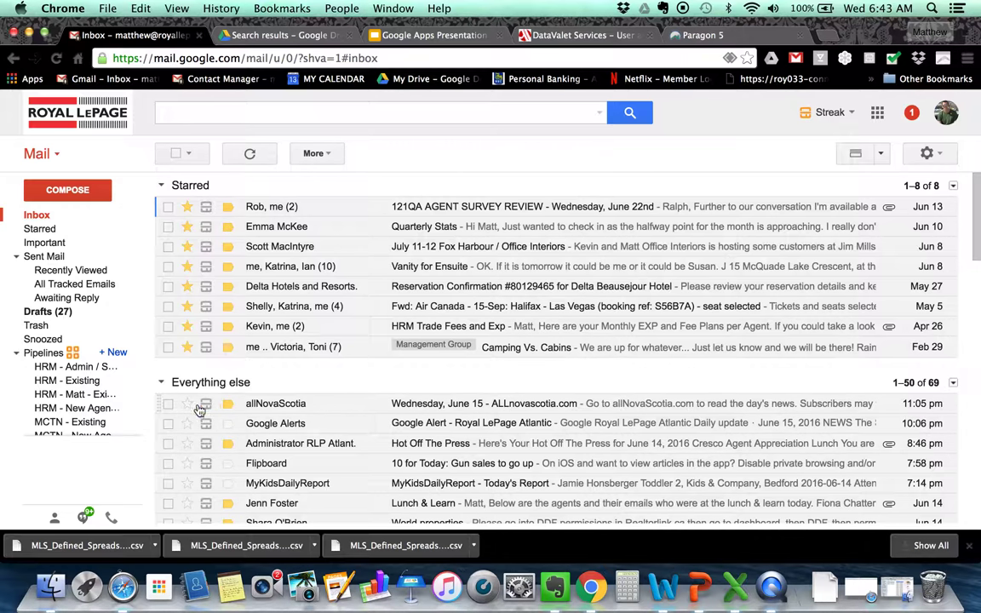
Star the allNovaScotia email, reload the page, and dismiss the Boomerang Calendar popup.
left_click(187, 404)
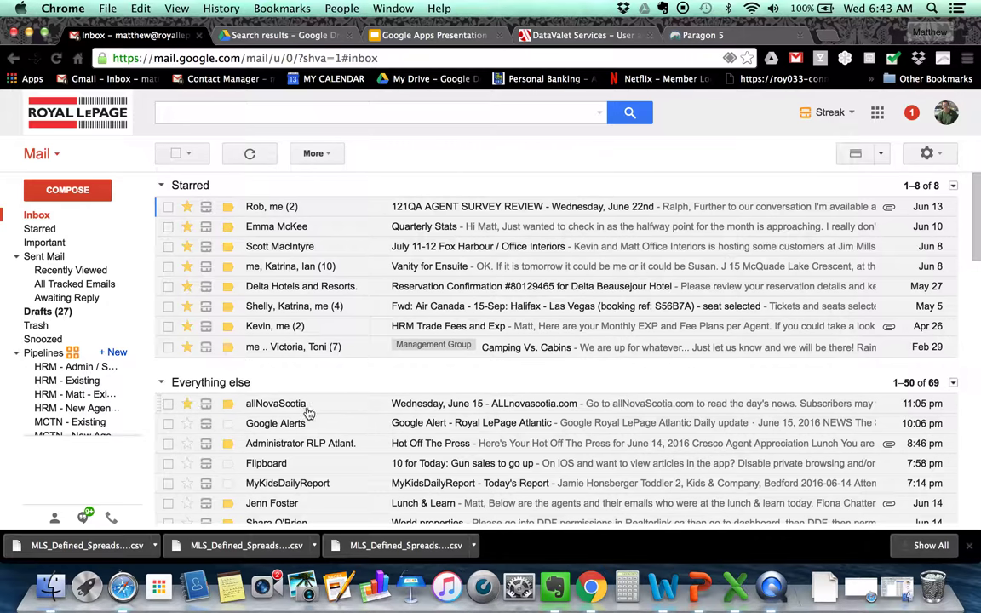
left_click(62, 56)
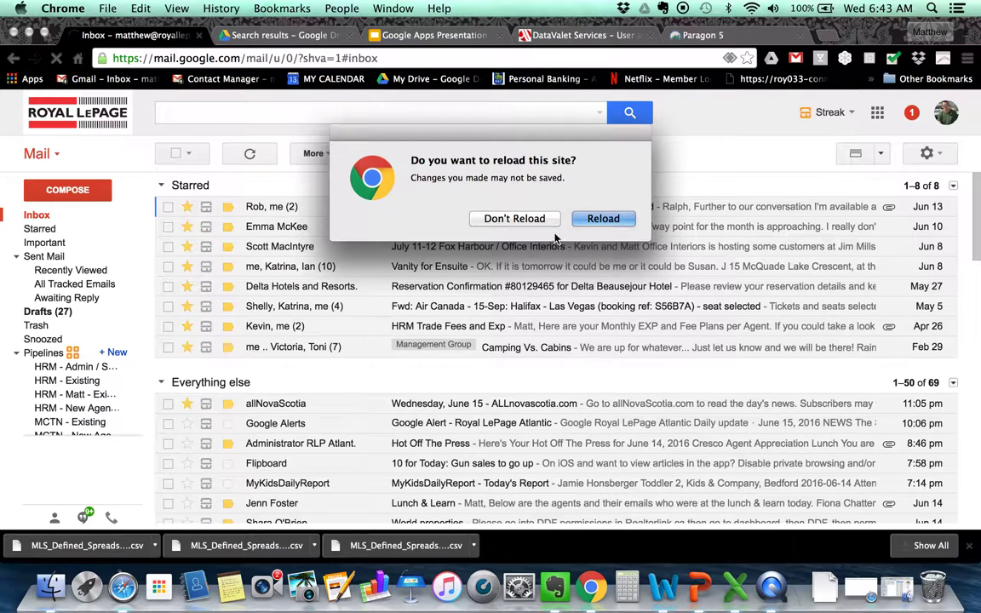
left_click(602, 218)
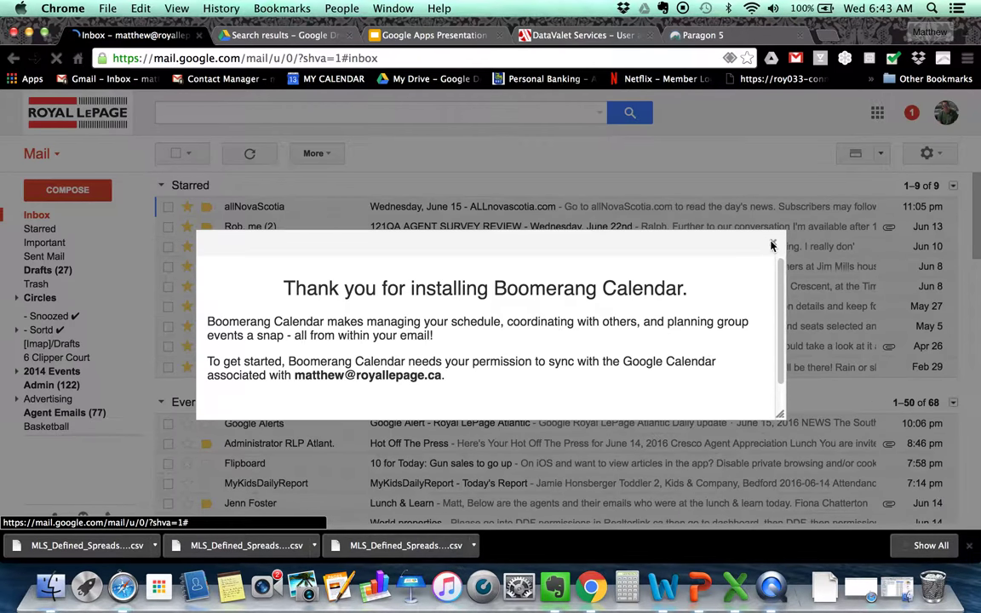
left_click(773, 246)
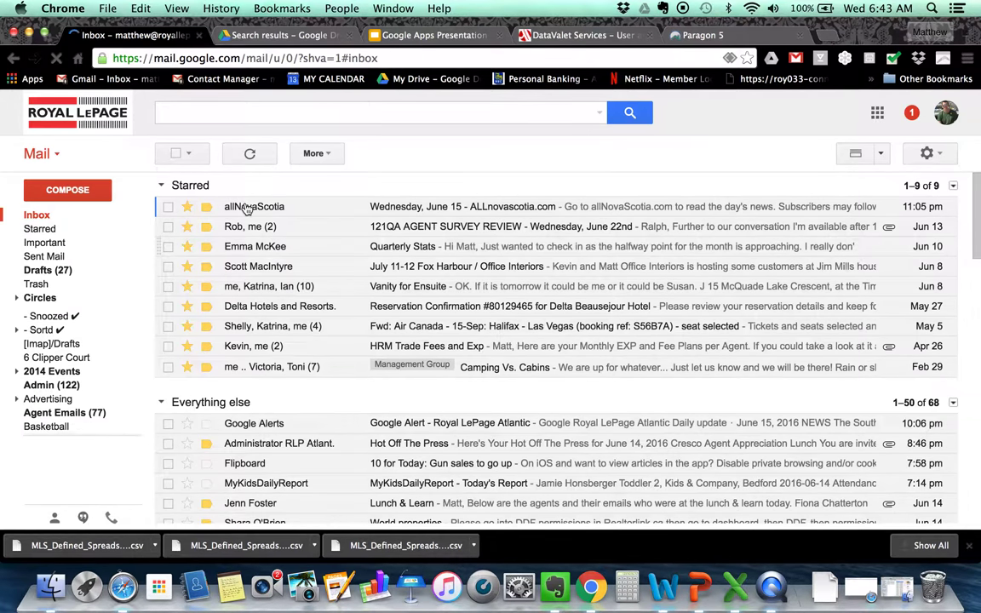